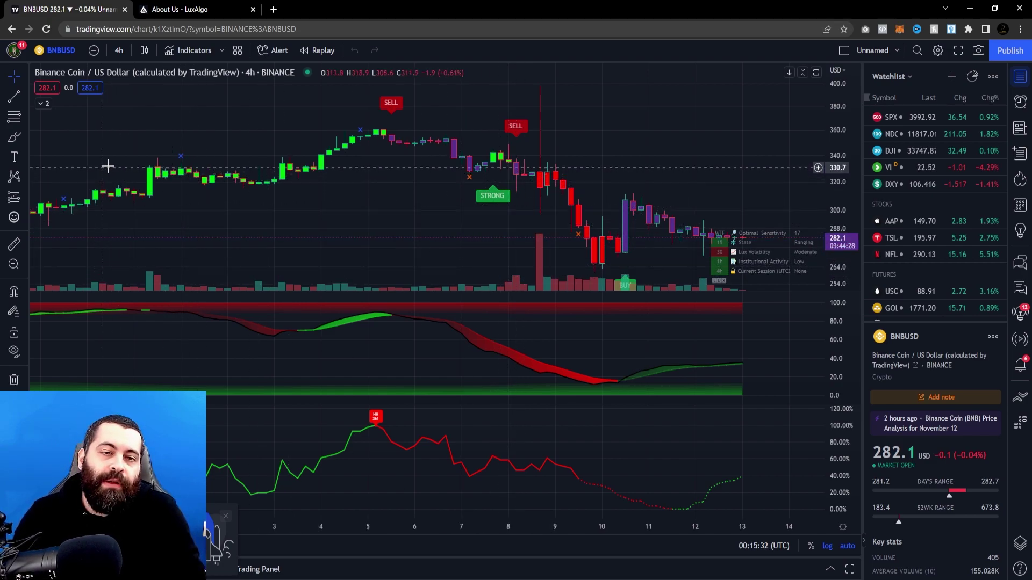
Set the Lux Algo Premium signal sensitivity to 12.
double_click(496, 204)
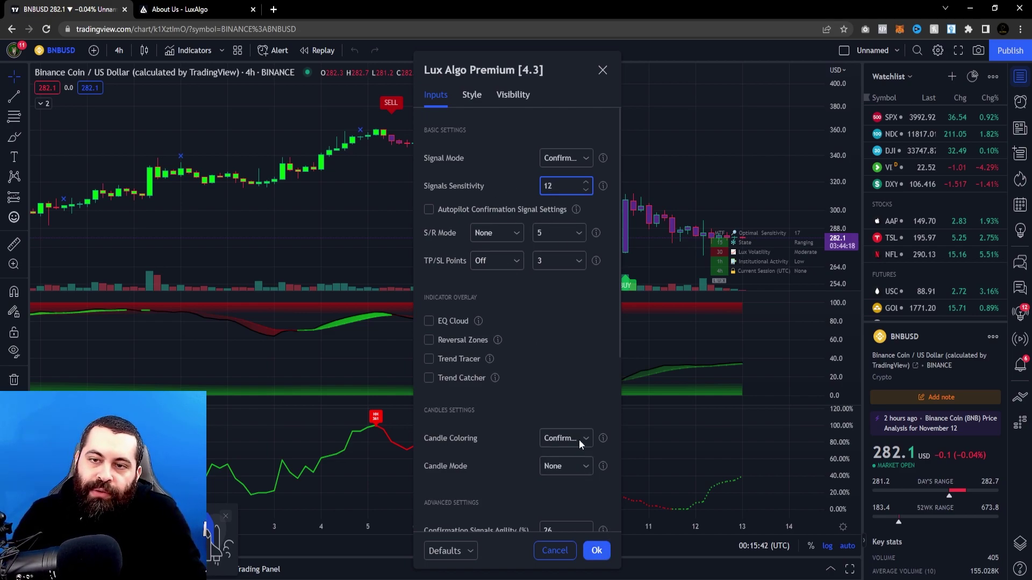
click(596, 551)
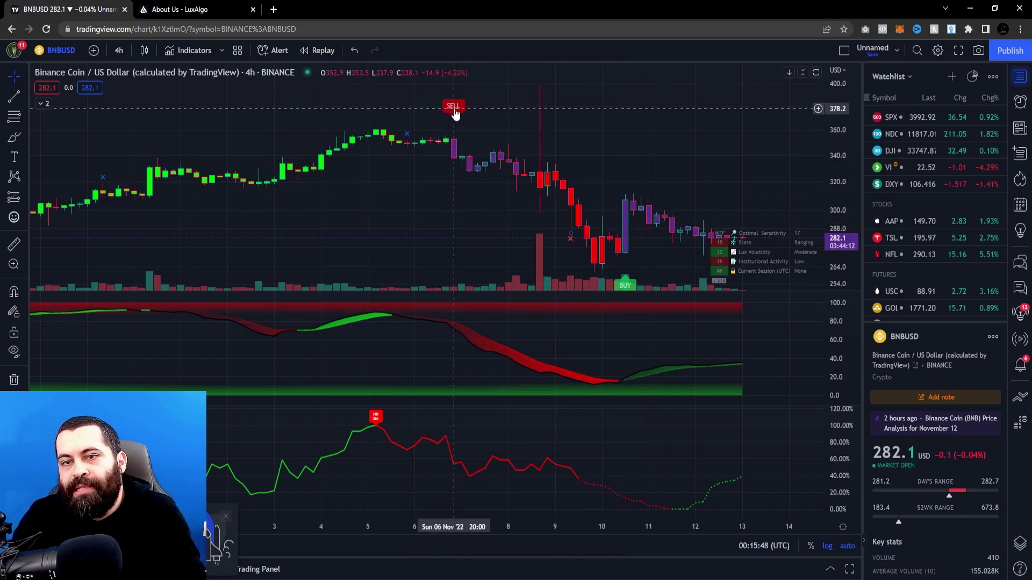
double_click(629, 290)
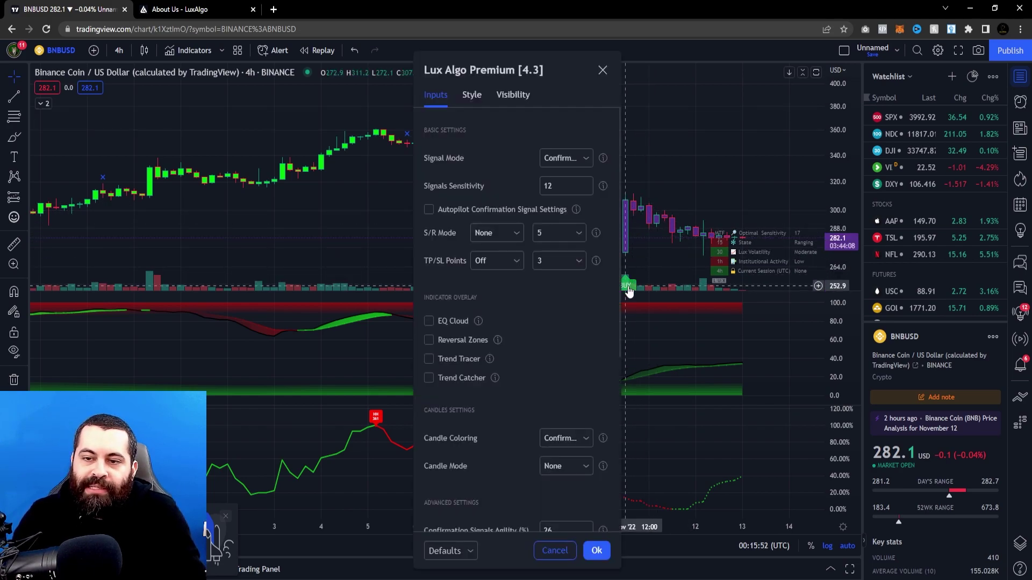
click(602, 71)
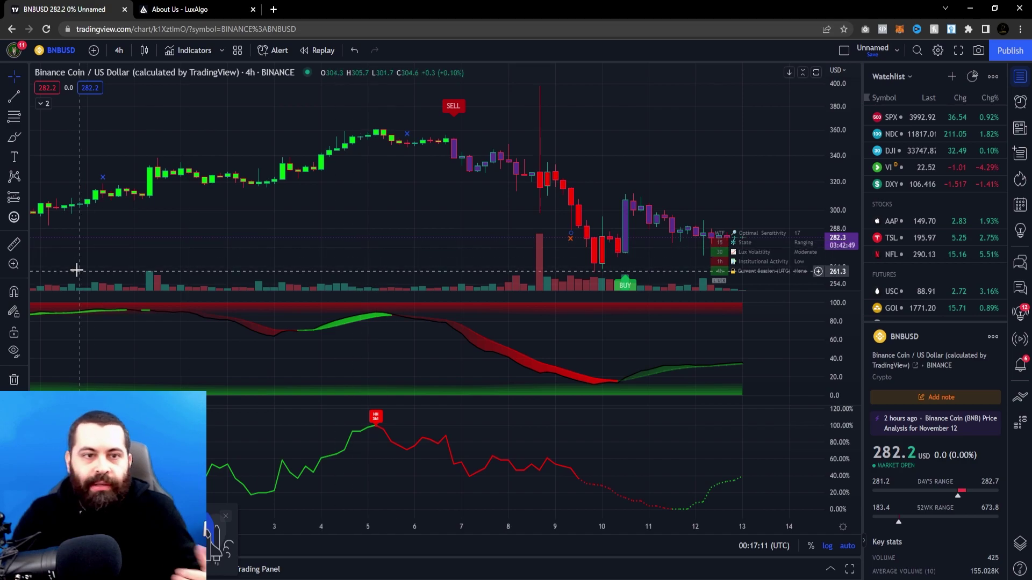
Measure the price drop from the 365.0 peak to 353.2 at the SELL signal.
scroll(382, 225, up, 3)
scroll(509, 258, down, 5)
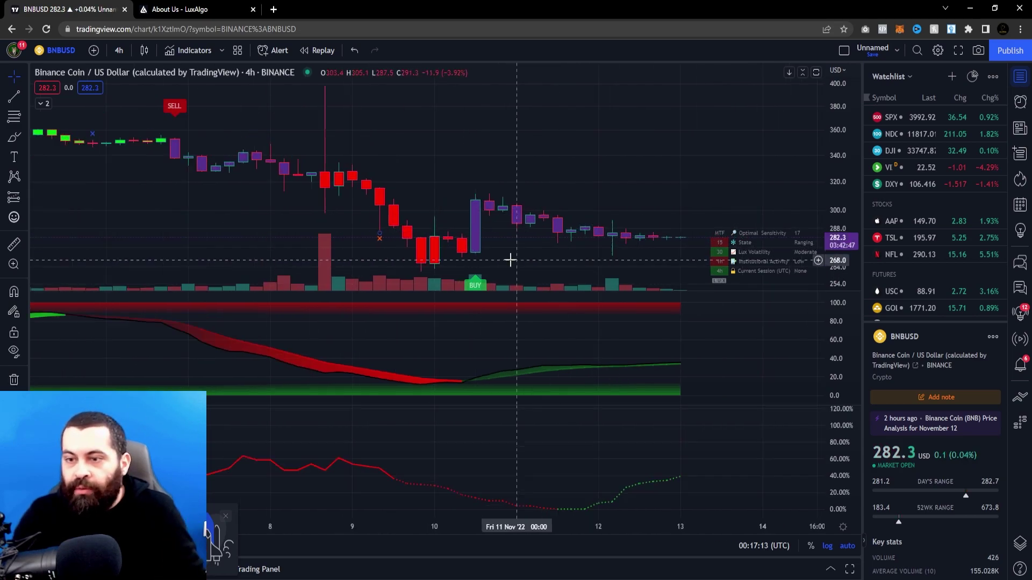
scroll(579, 260, down, 2)
scroll(615, 267, up, 2)
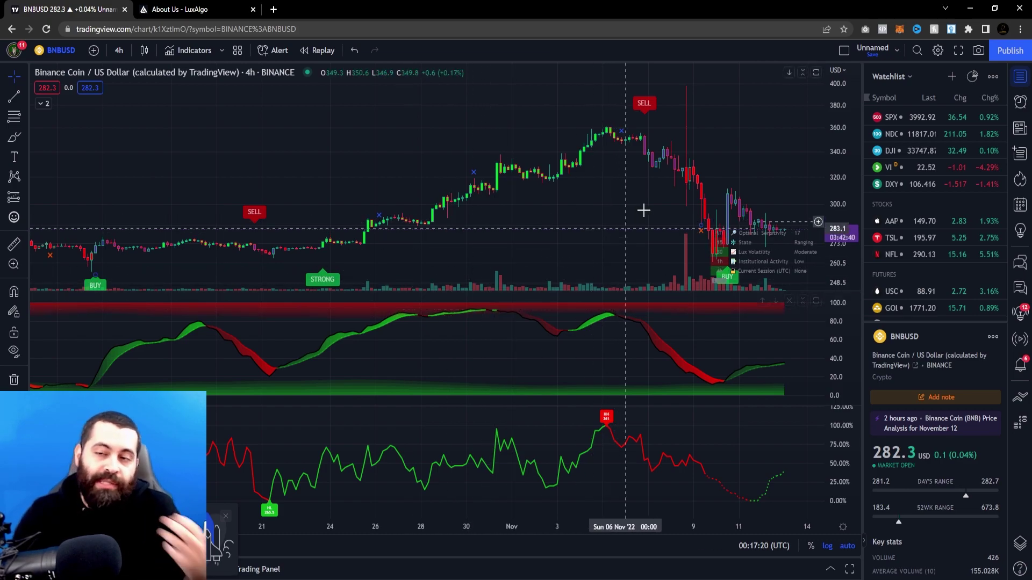
scroll(548, 161, up, 2)
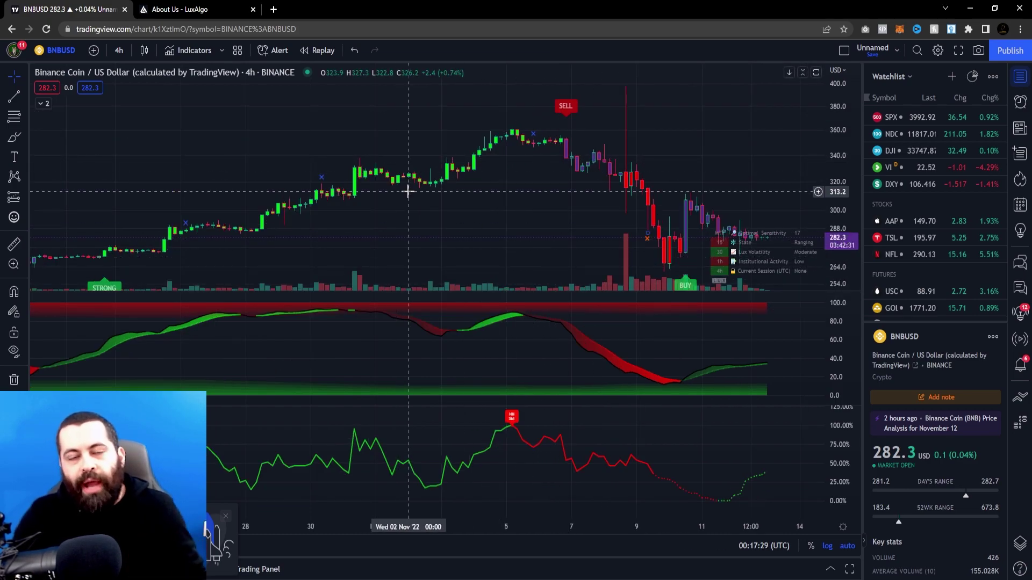
scroll(666, 258, down, 2)
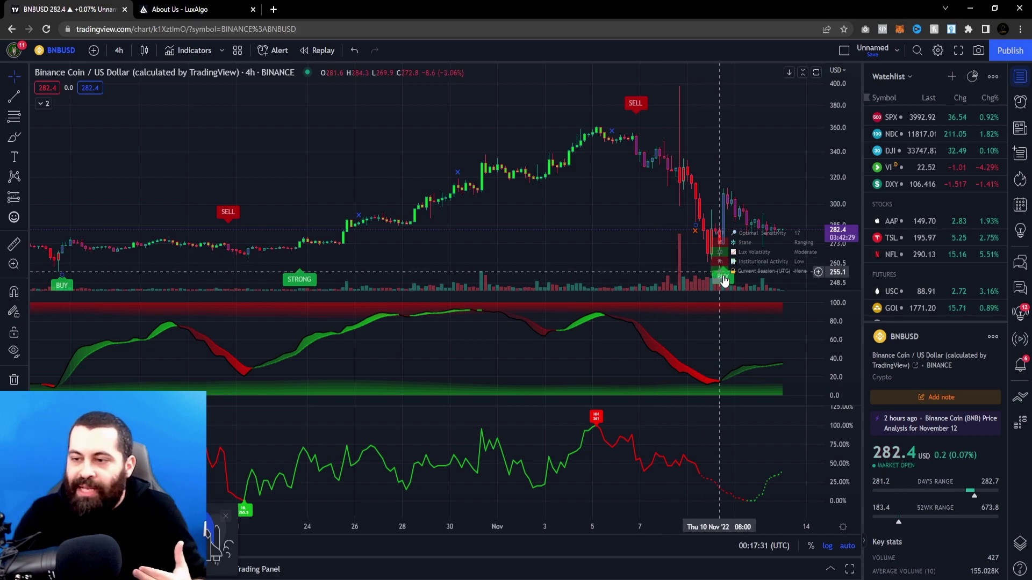
scroll(699, 263, up, 3)
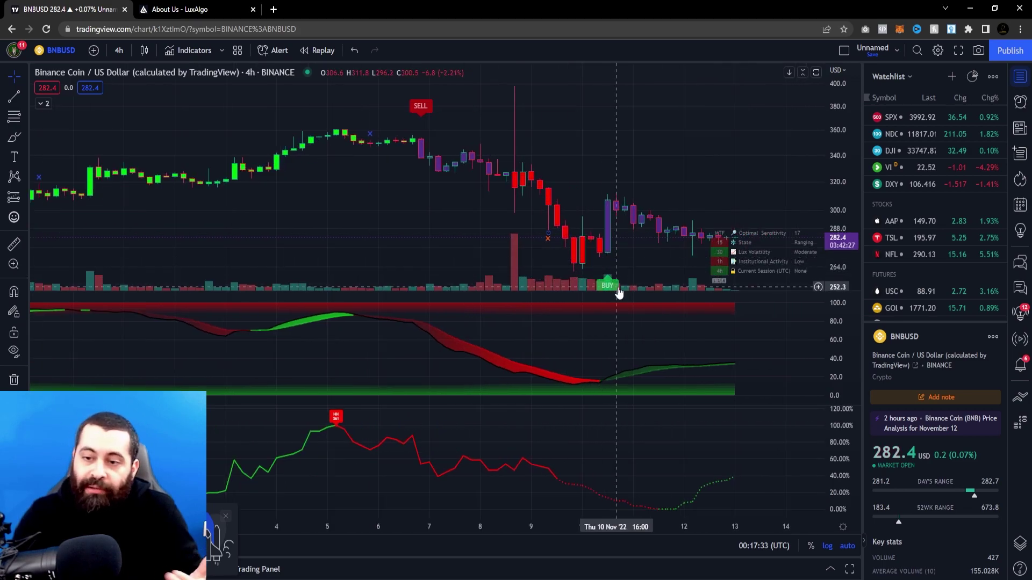
double_click(419, 106)
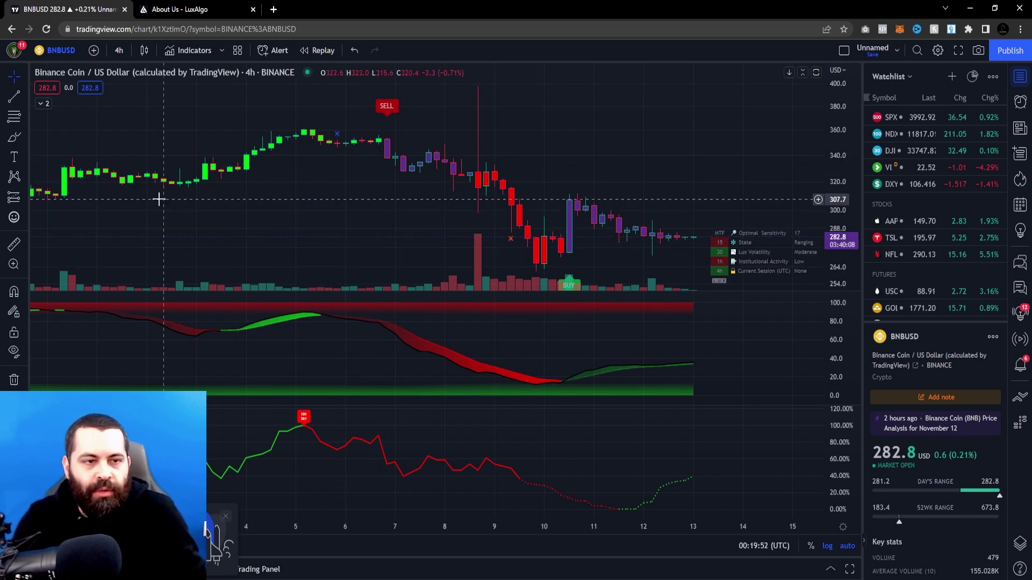
scroll(158, 199, down, 1)
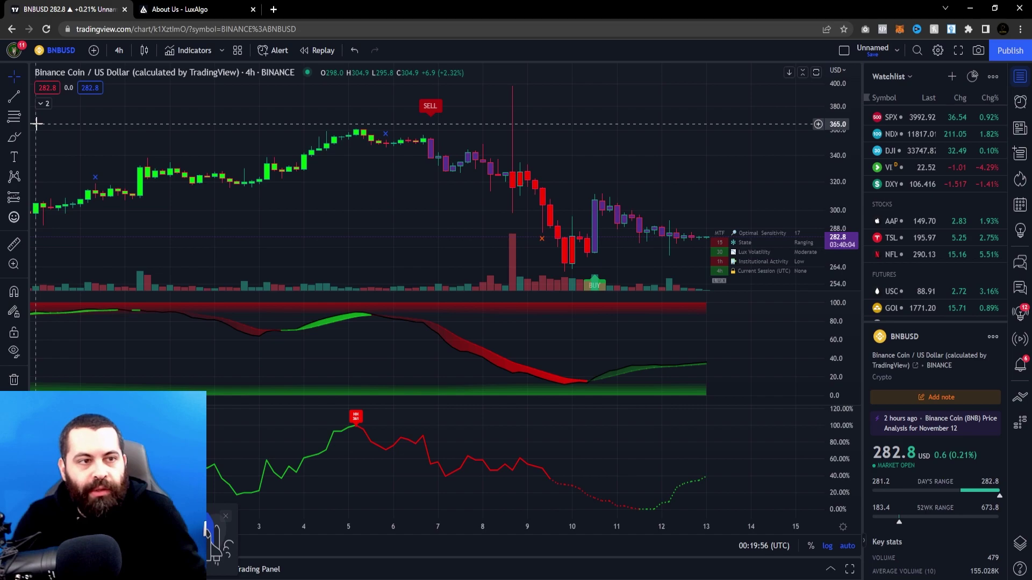
shift+click(36, 124)
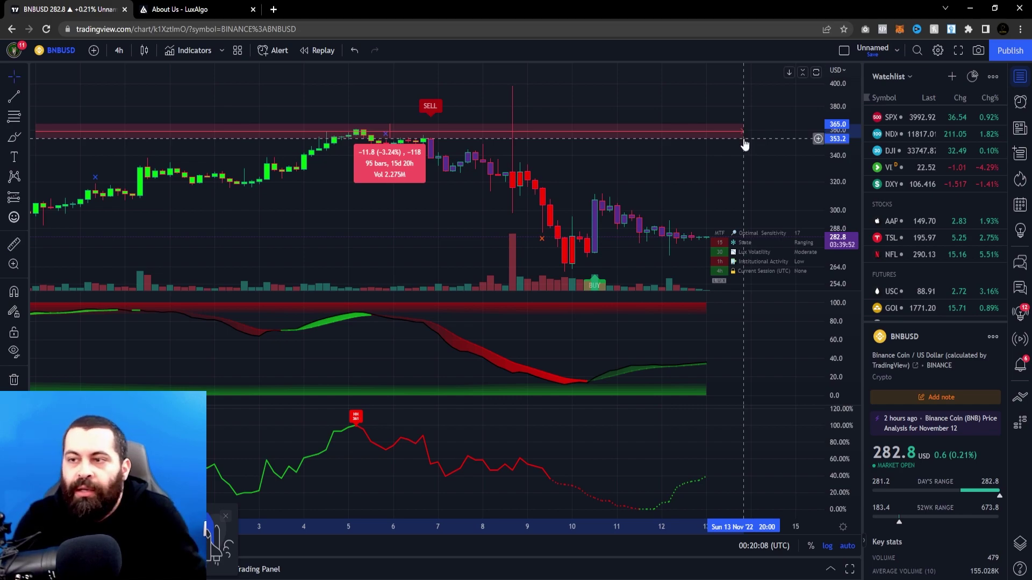
Apply Lux Algo Premium sensitivity 6 and review the redrawn BUY, SELL and STRONG signals.
double_click(433, 112)
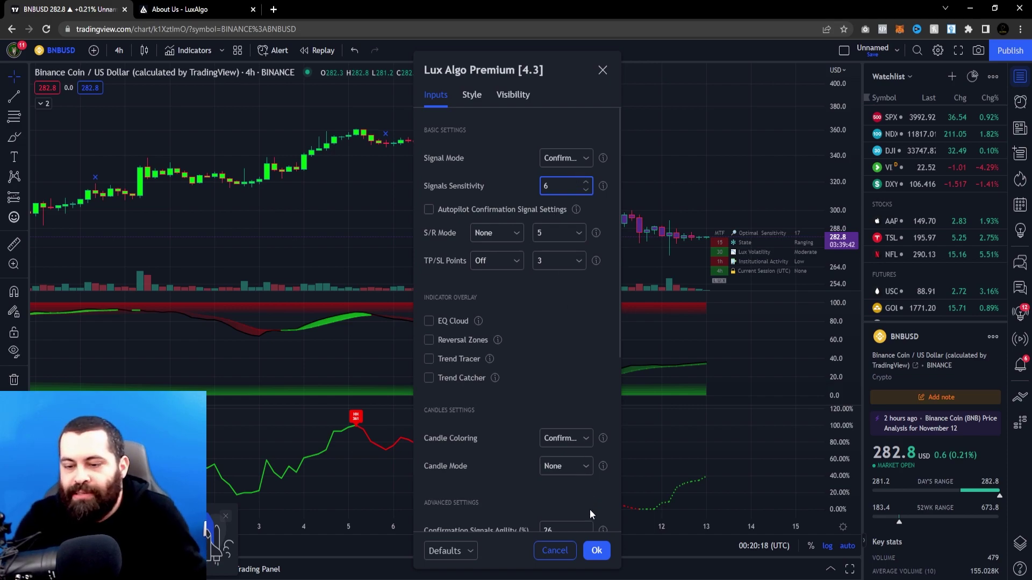
click(596, 551)
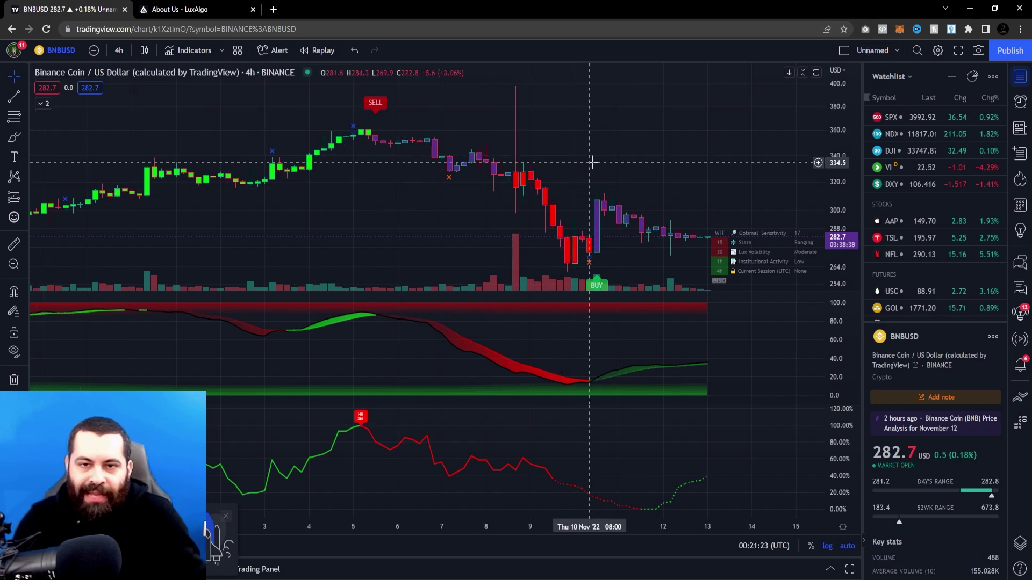
scroll(593, 161, down, 1)
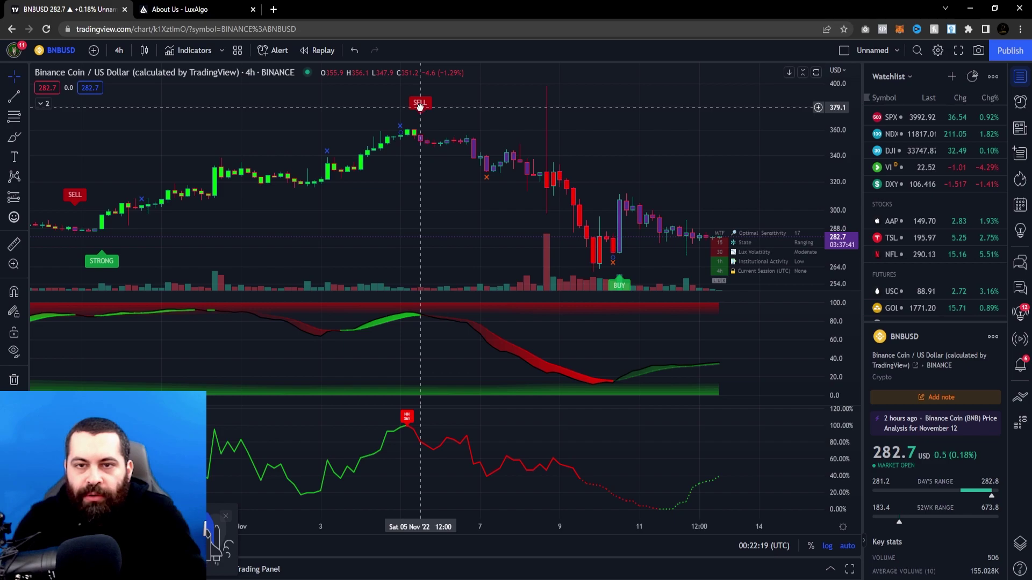
Try sensitivity 3, zoom out to mid-October–mid-November, and discard a trial price measurement.
double_click(420, 105)
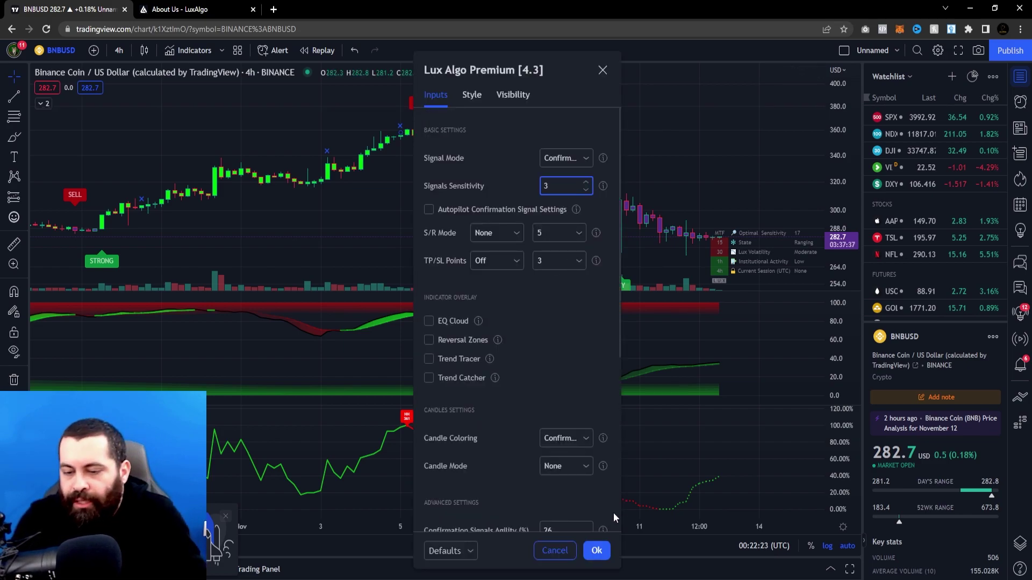
click(597, 551)
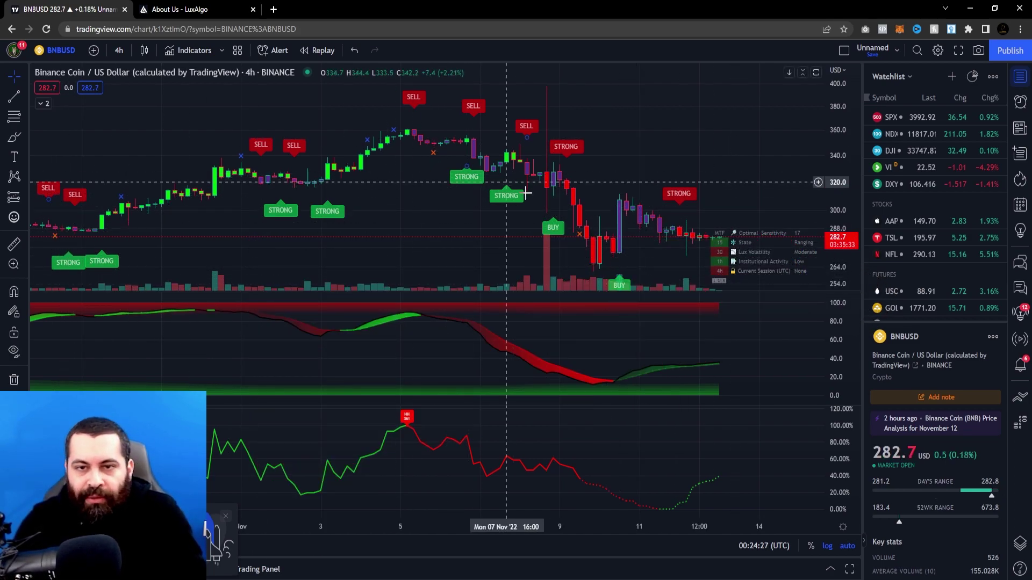
double_click(467, 183)
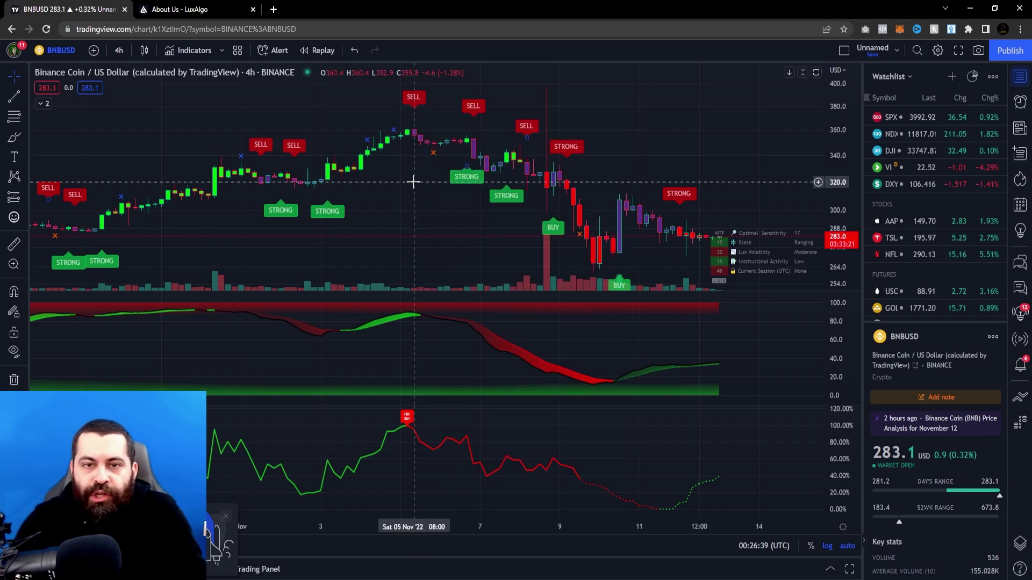
scroll(414, 181, down, 5)
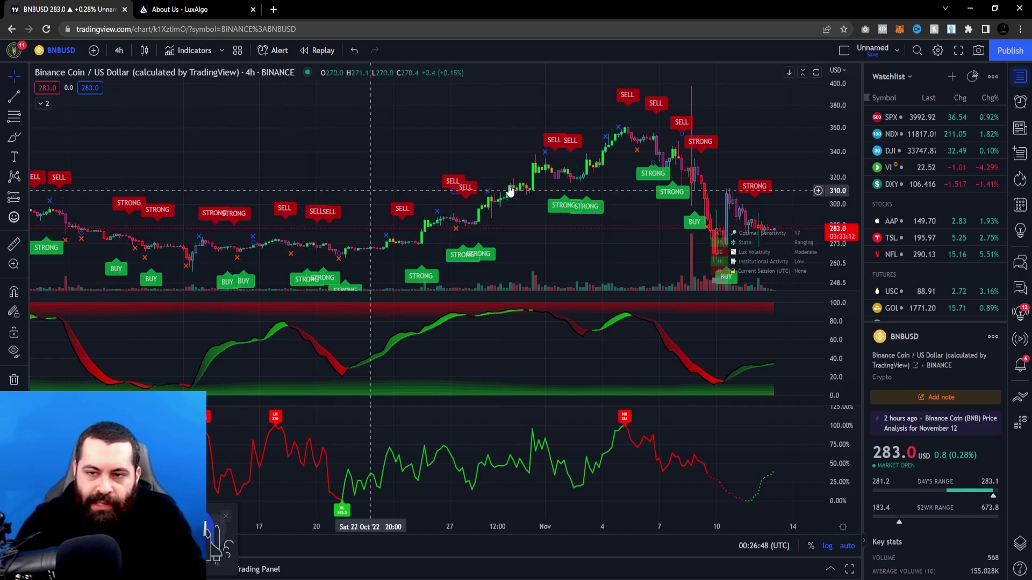
shift+click(43, 123)
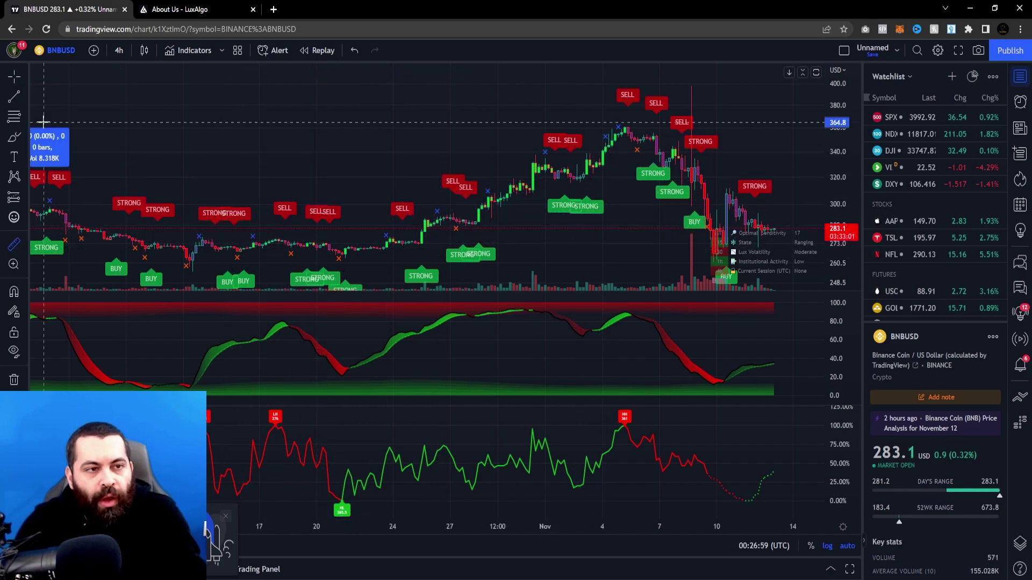
click(787, 120)
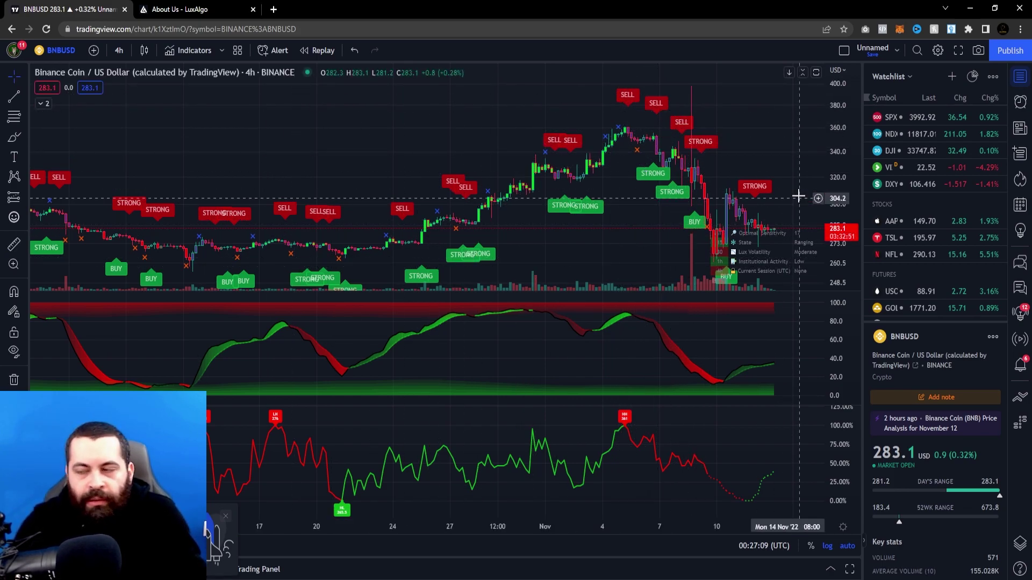
Apply sensitivity 12 and zoom out to see the signal series back to September.
double_click(469, 187)
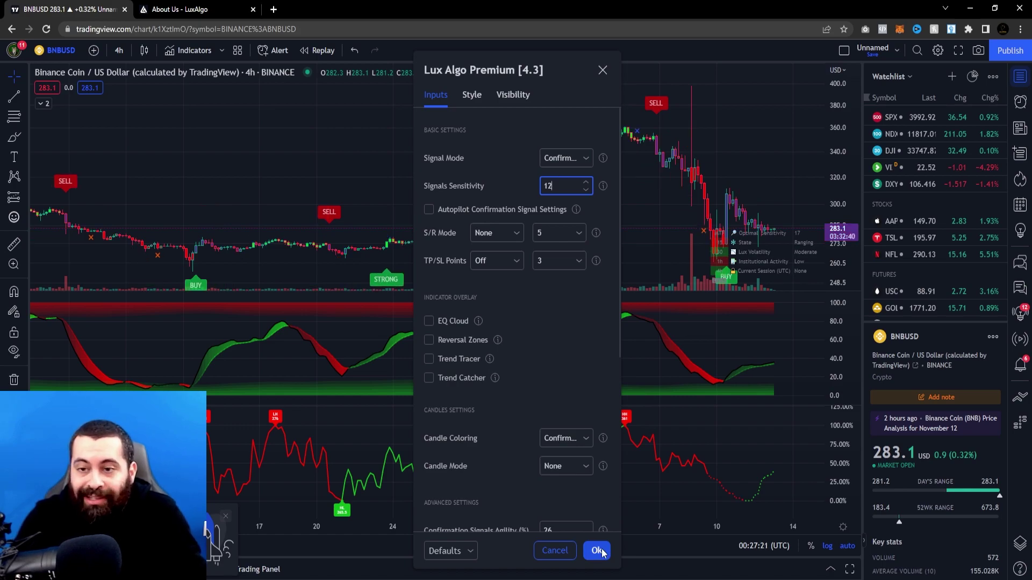
click(597, 551)
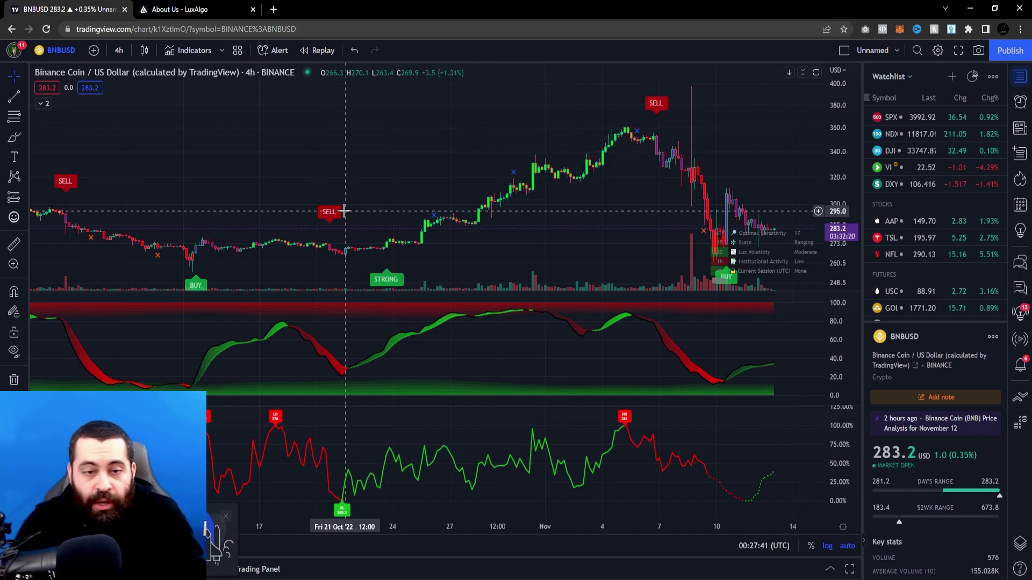
scroll(441, 208, down, 5)
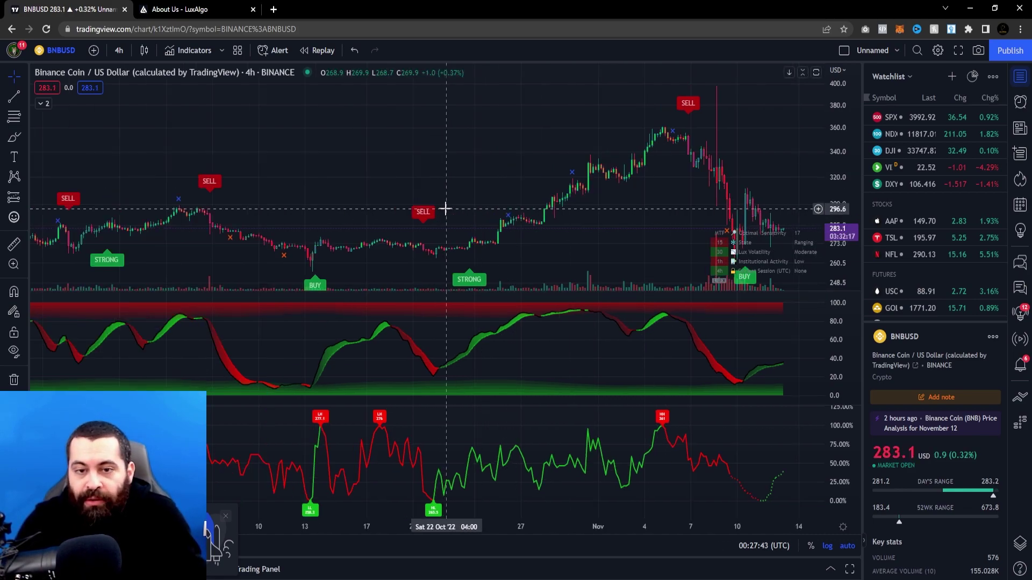
scroll(490, 200, down, 2)
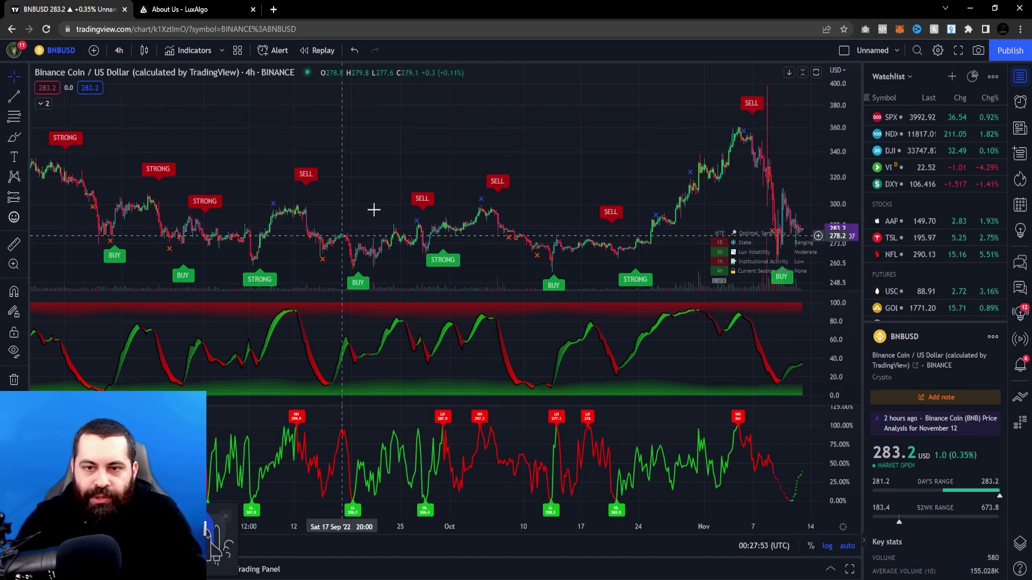
Apply sensitivity 75 and zoom into late October–November to see the few remaining signals.
double_click(439, 261)
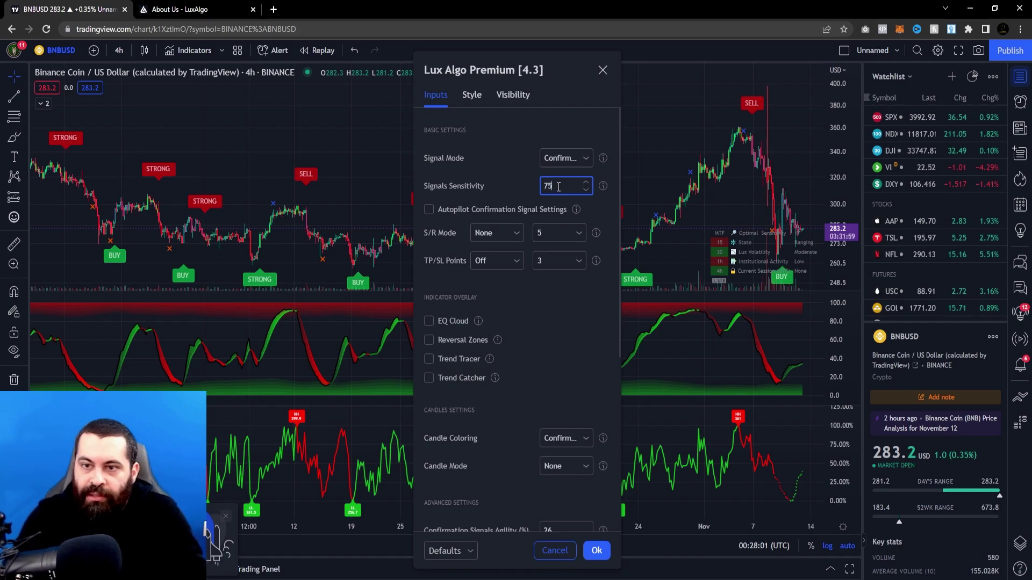
click(596, 550)
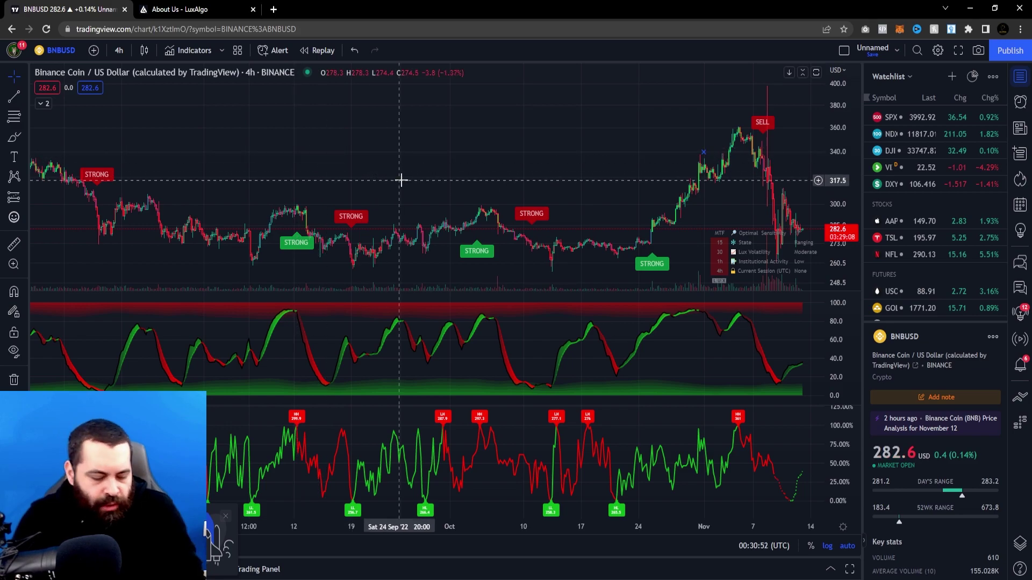
scroll(409, 176, up, 5)
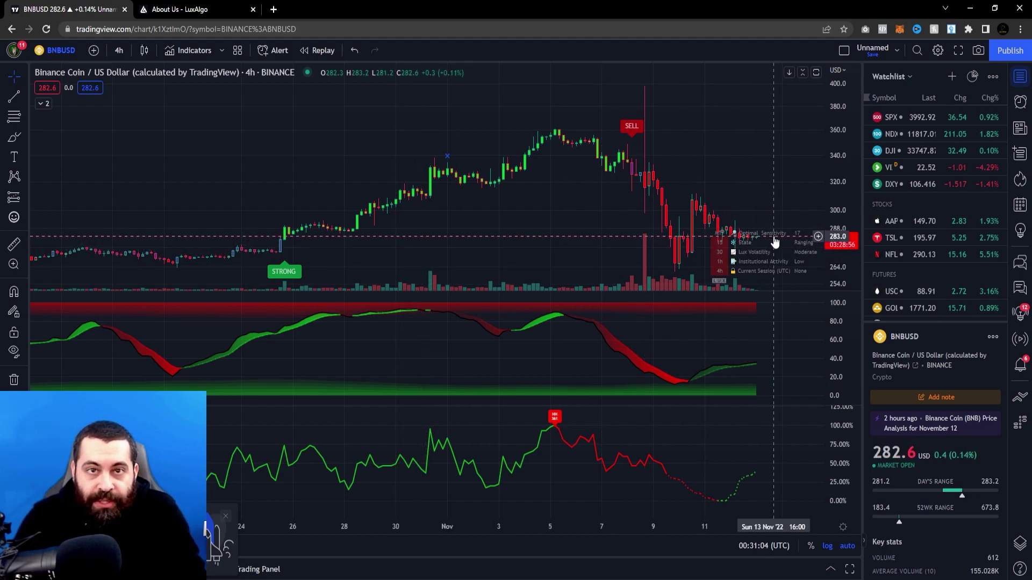
Try sensitivity 12 with Autopilot toggled on and off, then set sensitivity to 17.
double_click(284, 273)
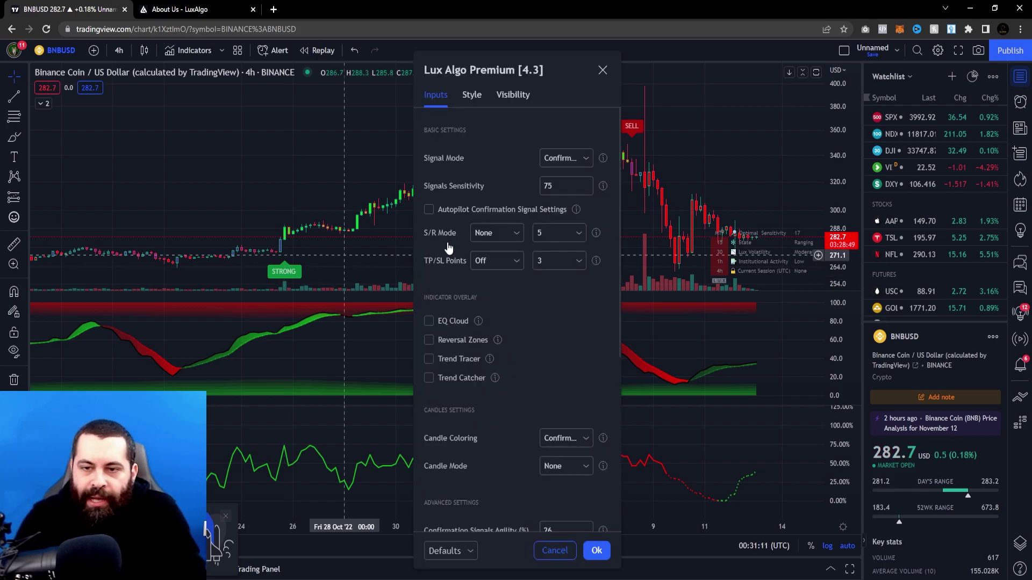
click(569, 206)
double_click(564, 186)
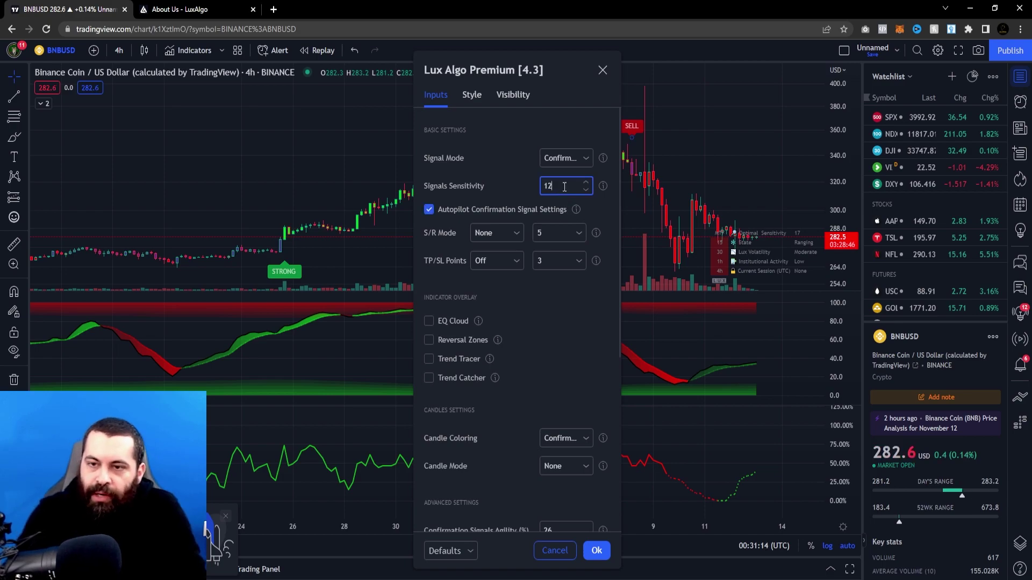
click(429, 209)
click(559, 186)
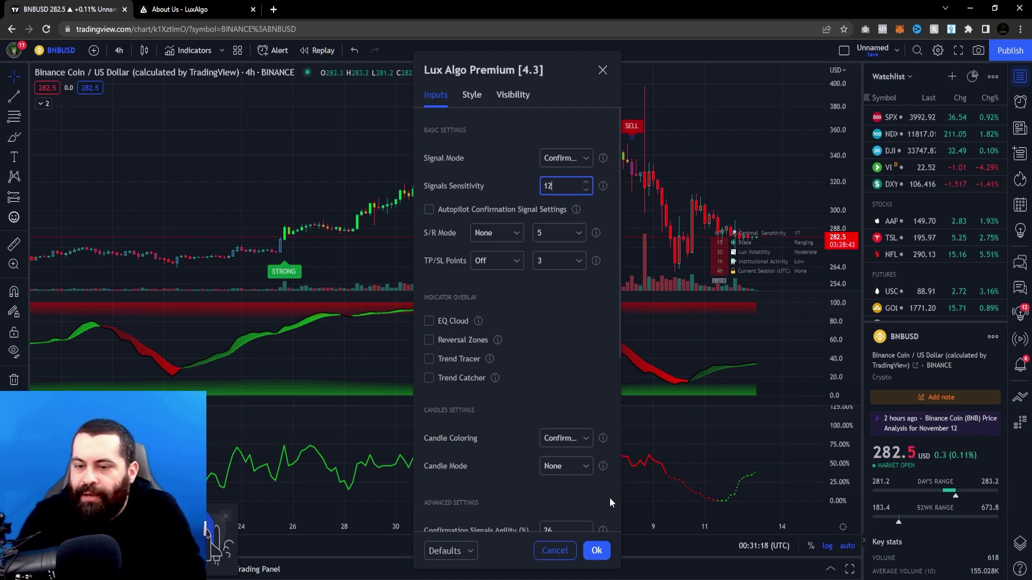
click(595, 551)
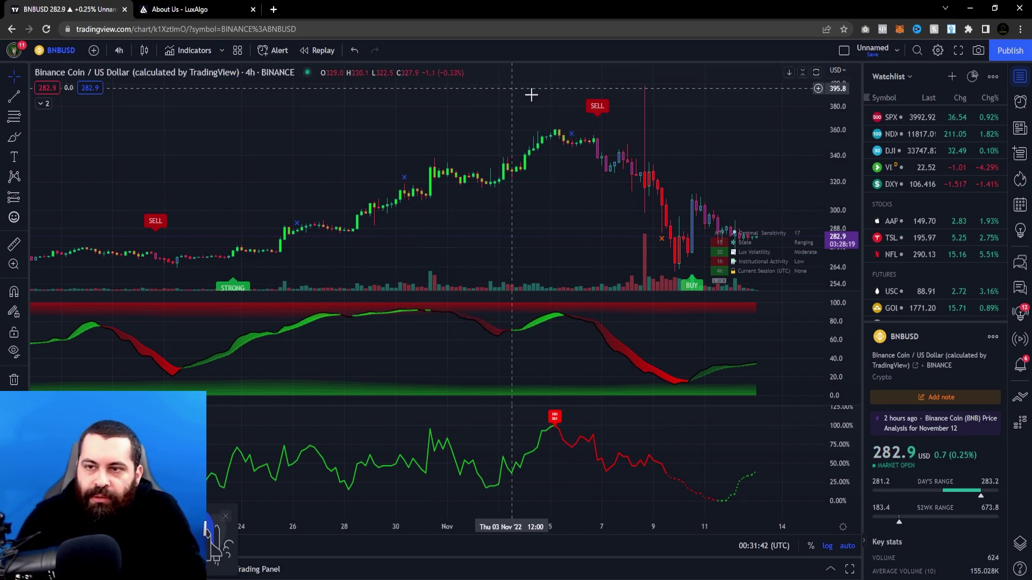
double_click(597, 107)
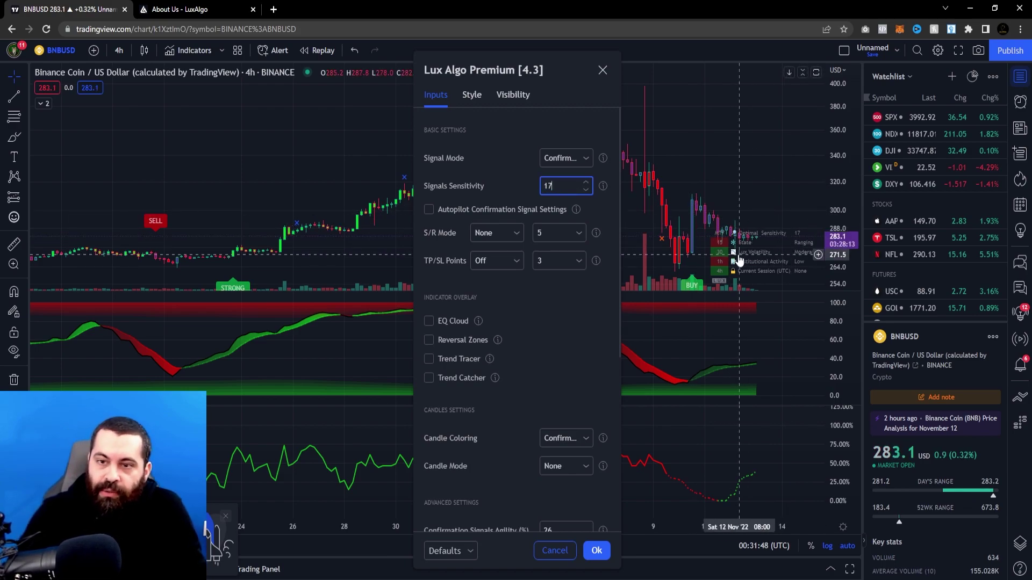
click(596, 551)
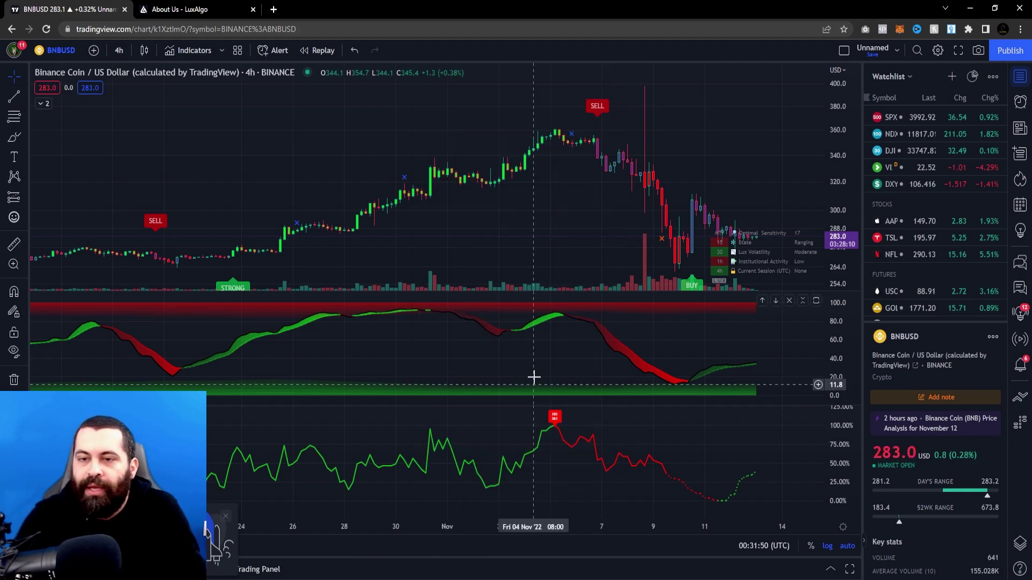